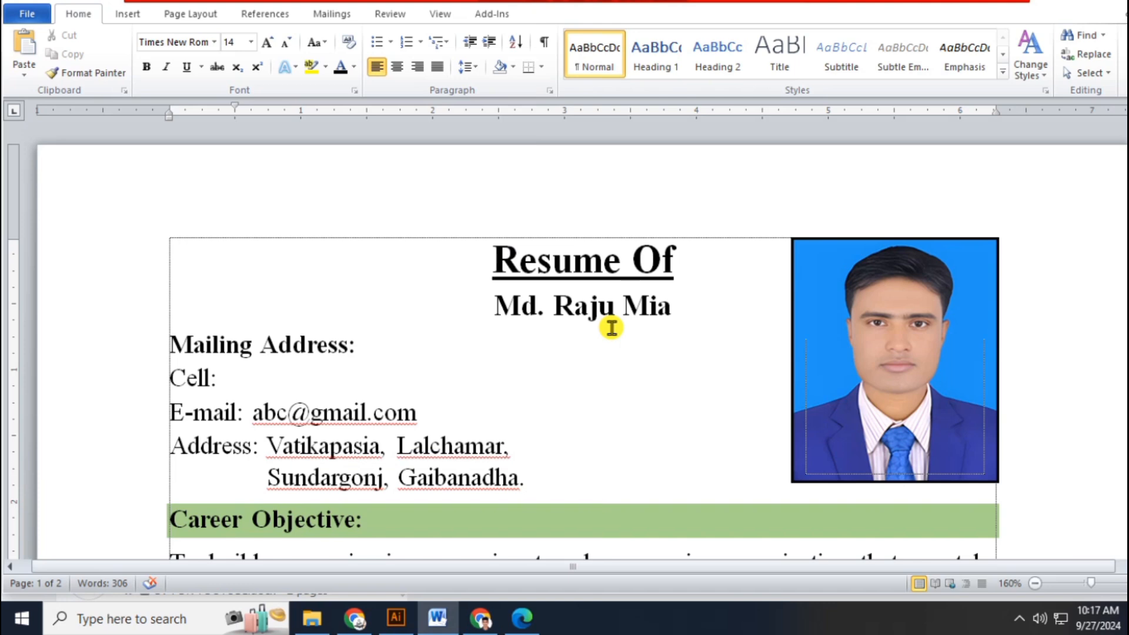
- Select the 'Resume Of' title to check it
left_click_drag(496, 259, 671, 260)
left_click(664, 257)
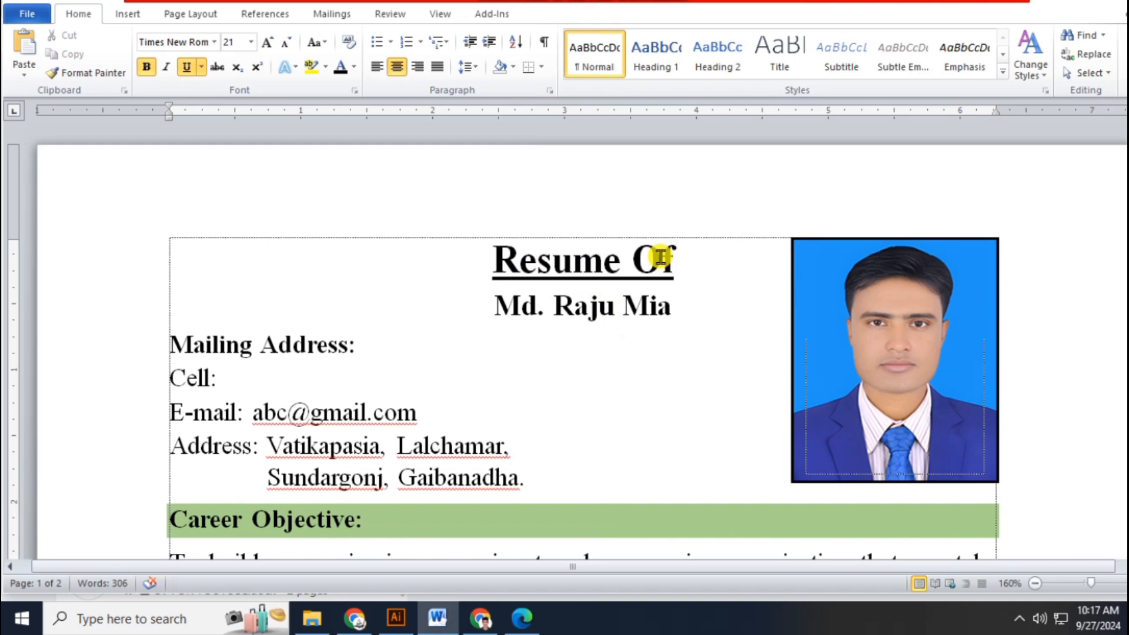
left_click_drag(499, 259, 675, 259)
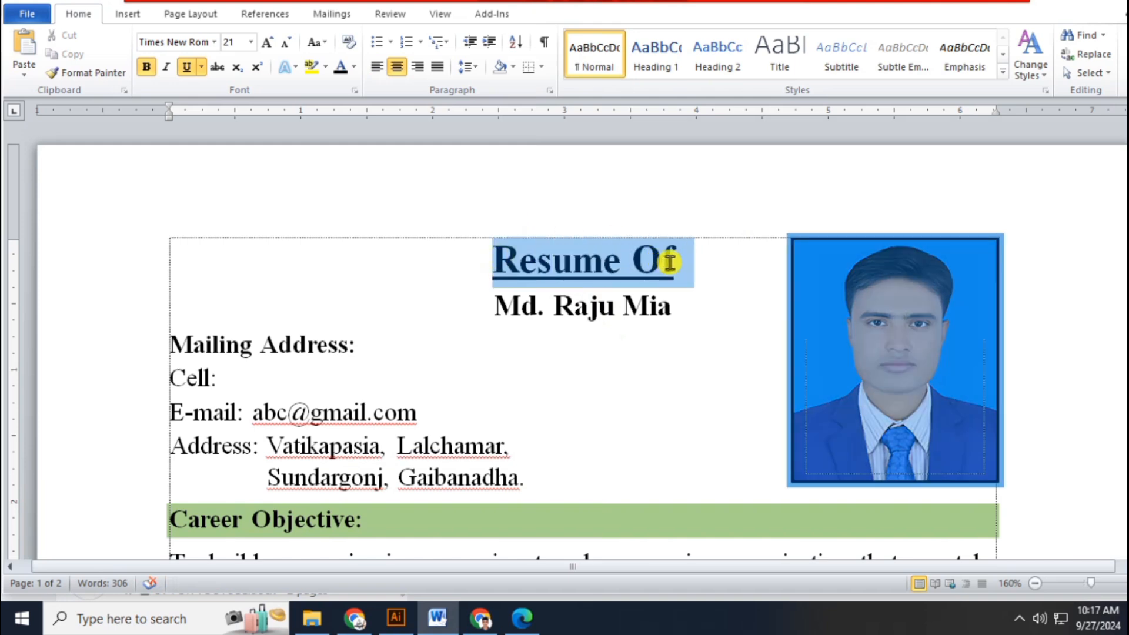
- Type the new applicant's full name over the old name and enter a mobile number after Cell:
left_click(526, 308)
left_click_drag(497, 306, 663, 314)
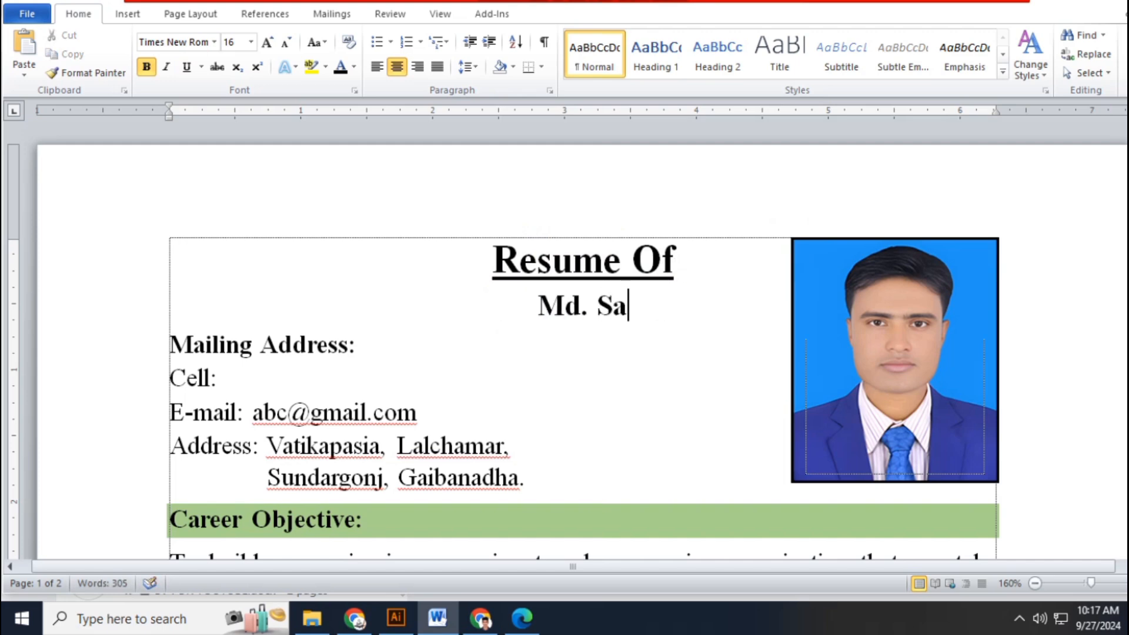
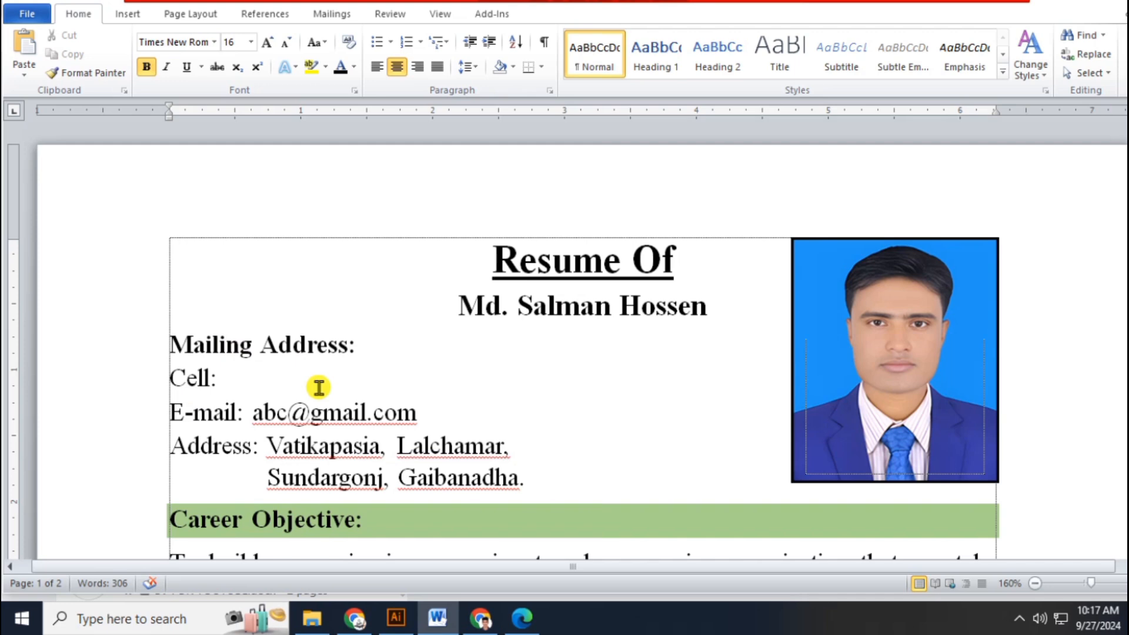
left_click(214, 379)
type("0")
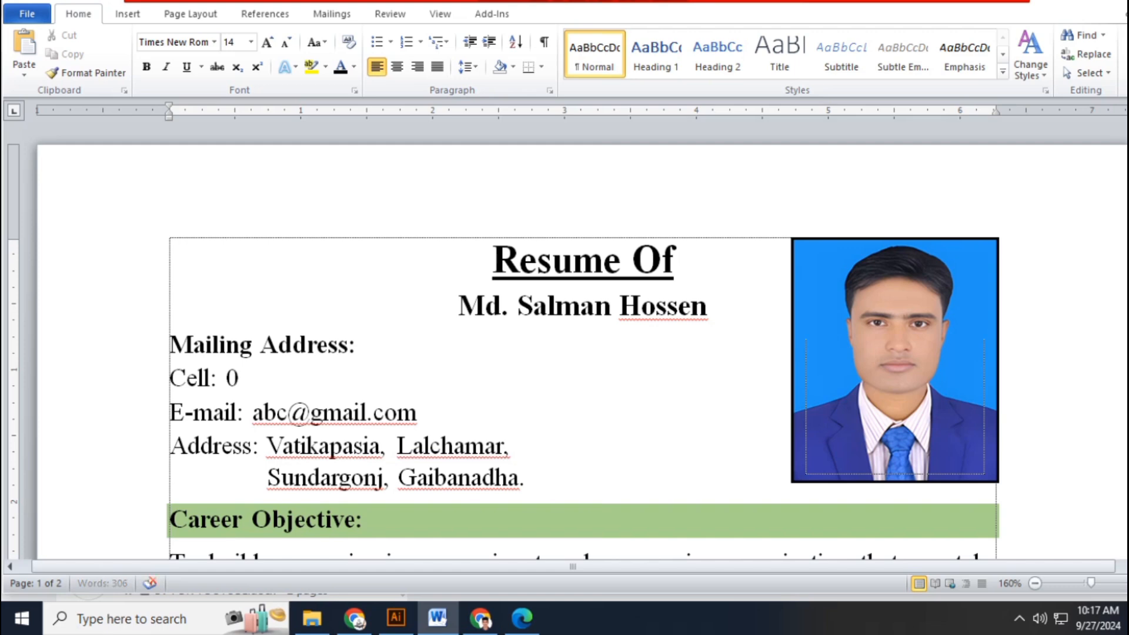
type("1700000")
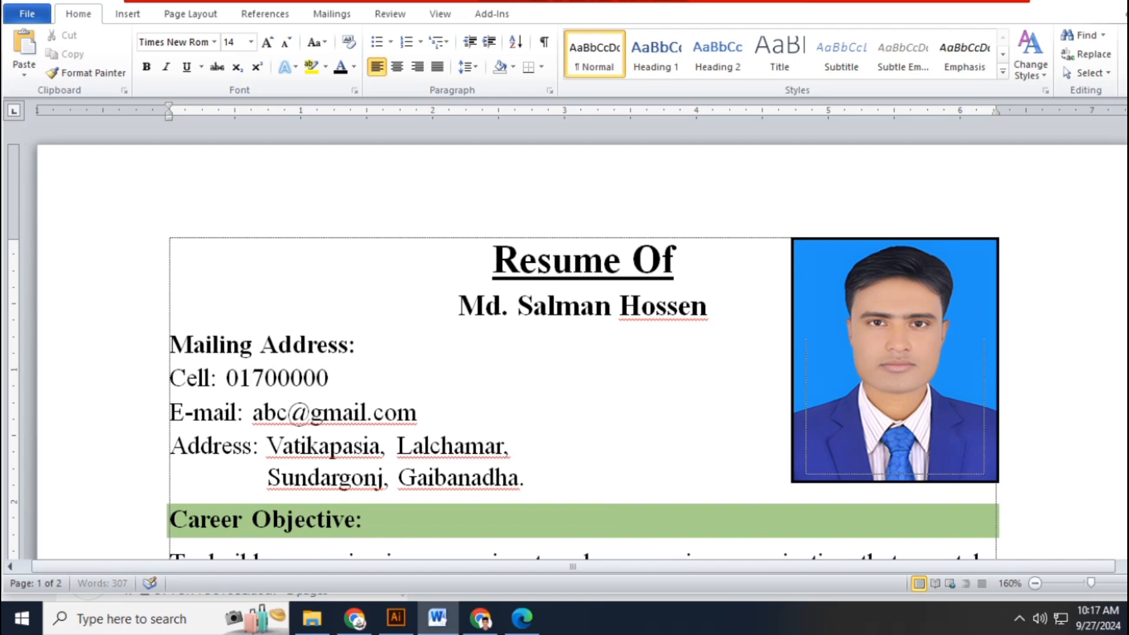
type("0000")
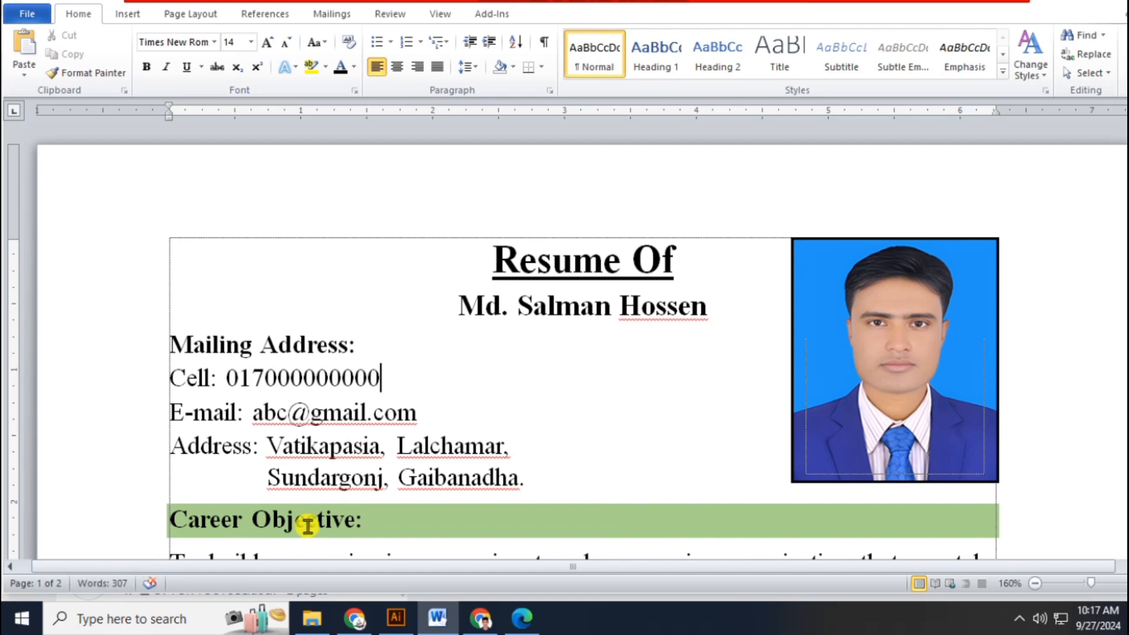
left_click_drag(253, 412, 284, 424)
left_click(286, 423)
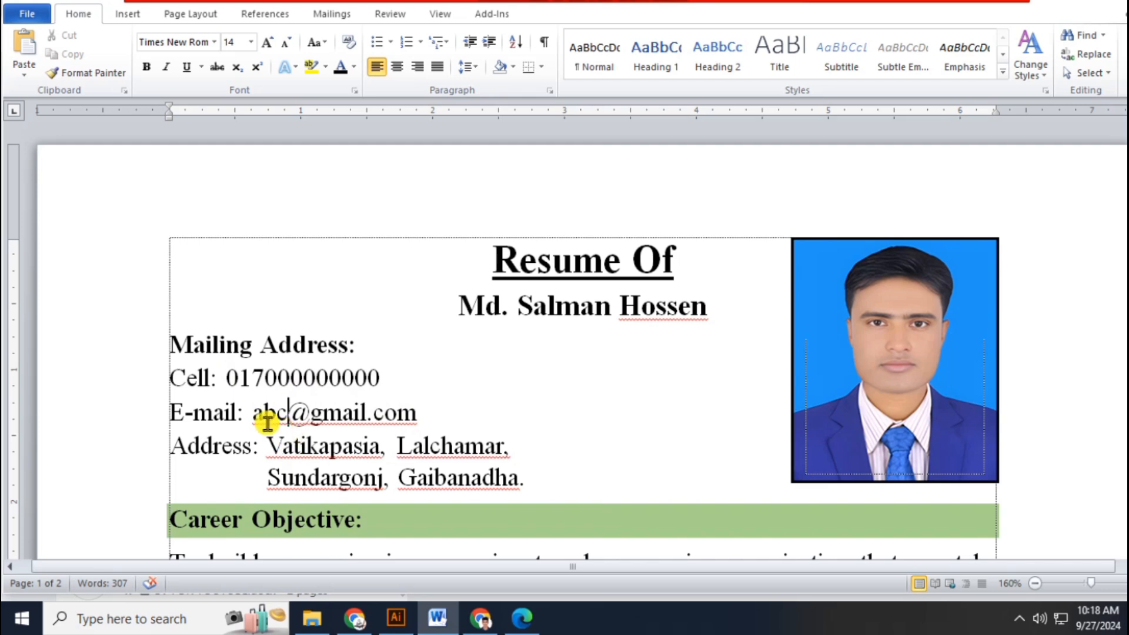
left_click_drag(252, 412, 386, 412)
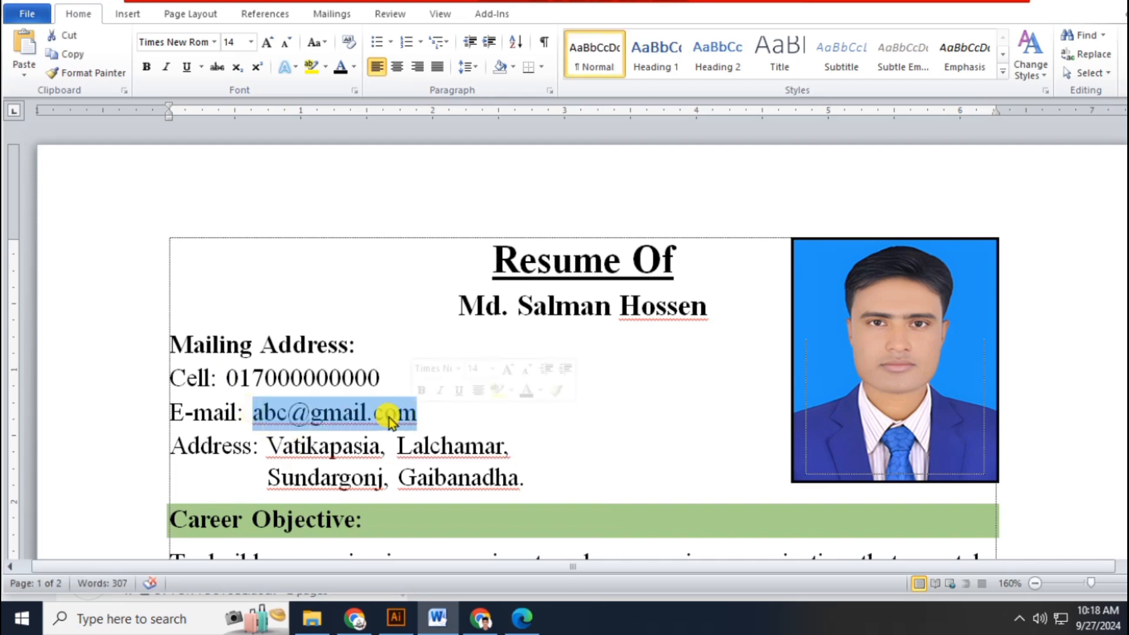
left_click(382, 415)
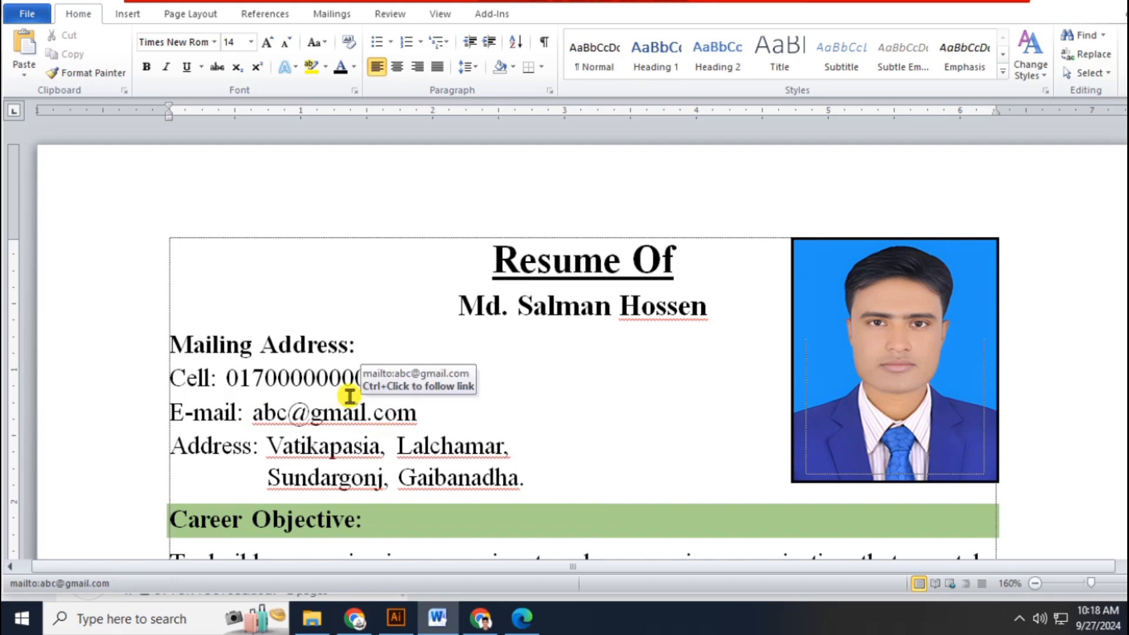
- Fill the header photo frame with the 'jon' picture file as the new portrait
left_click(863, 239)
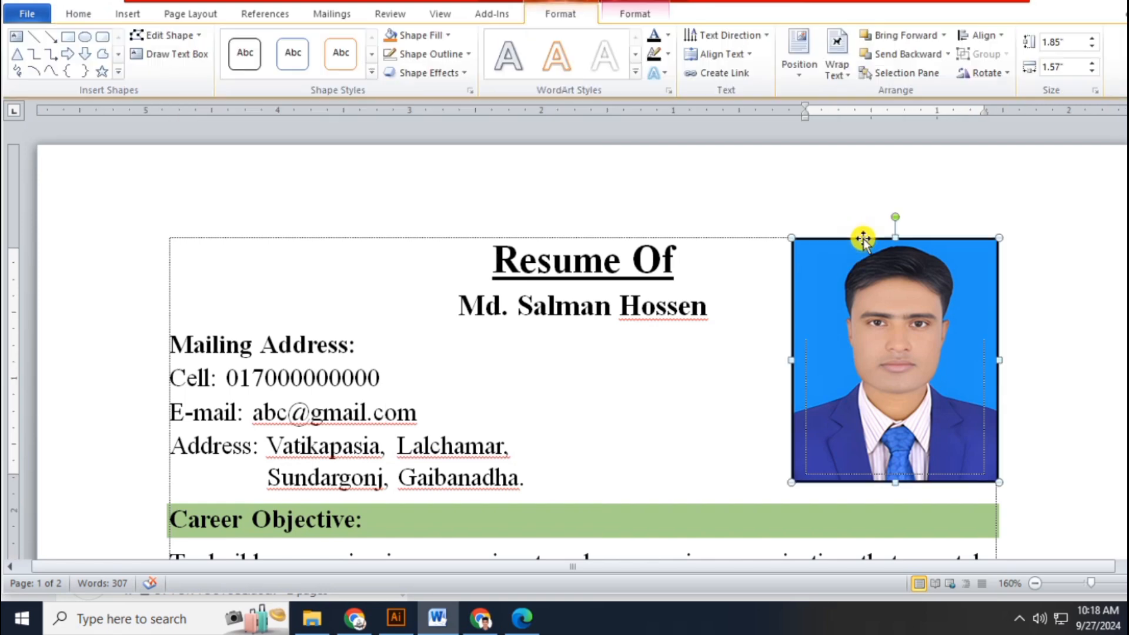
left_click(420, 36)
left_click(437, 217)
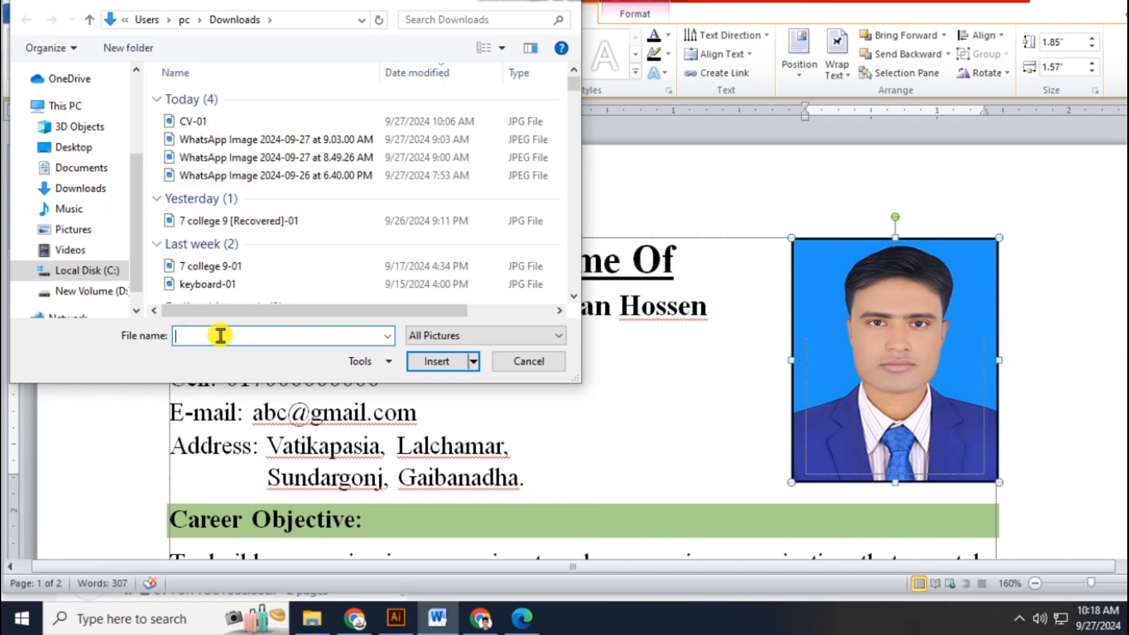
type("jon")
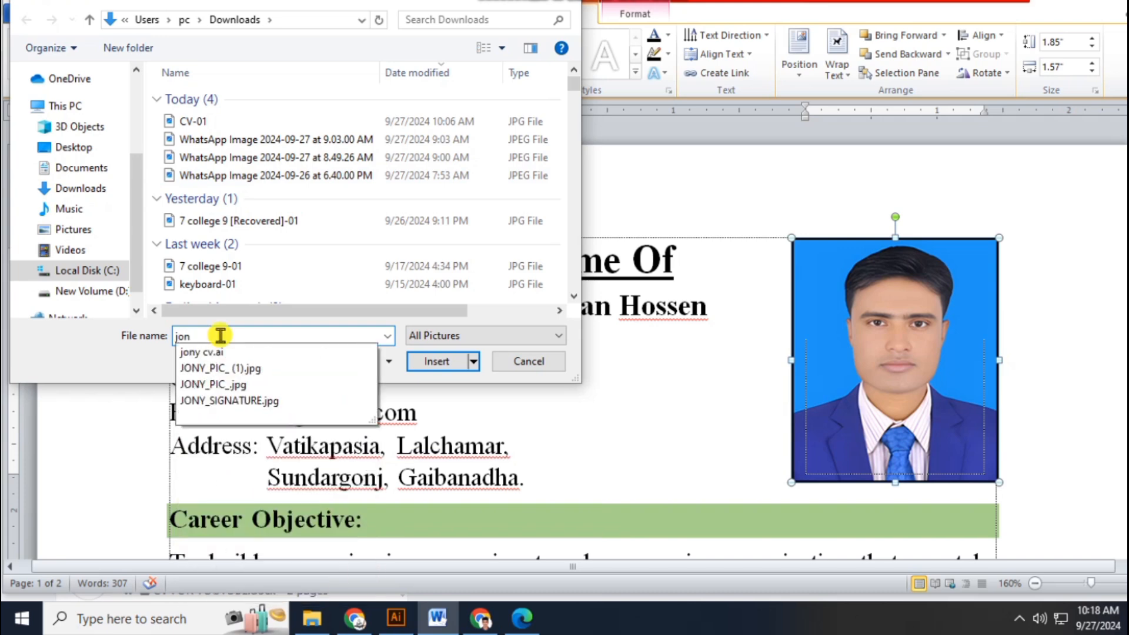
key("Down")
key("Down")
key("Return")
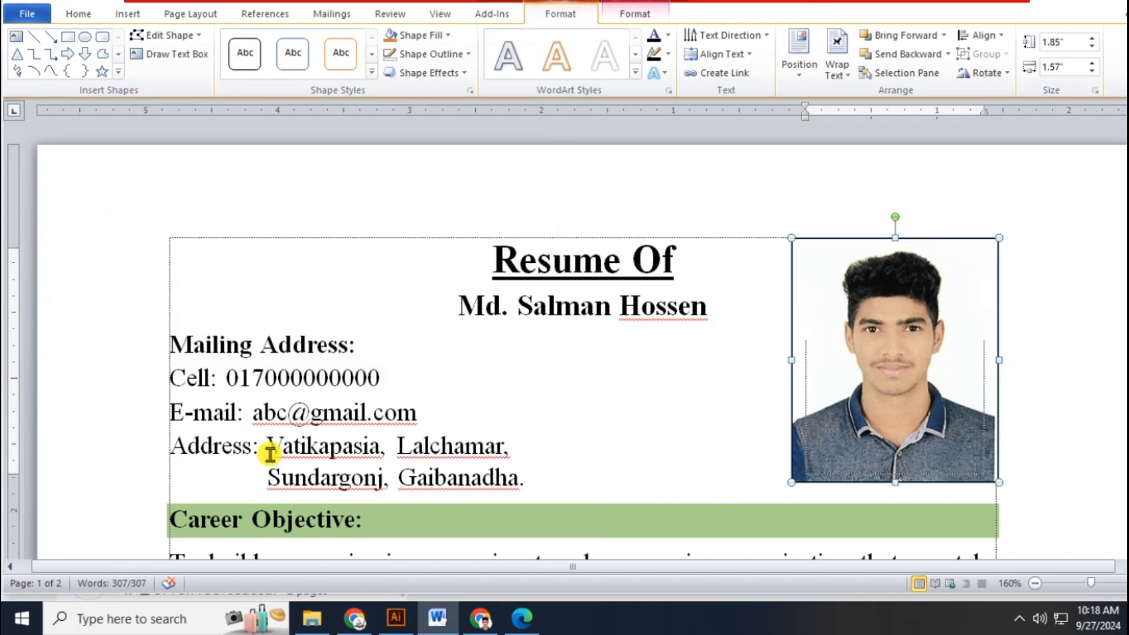
left_click_drag(271, 443, 523, 490)
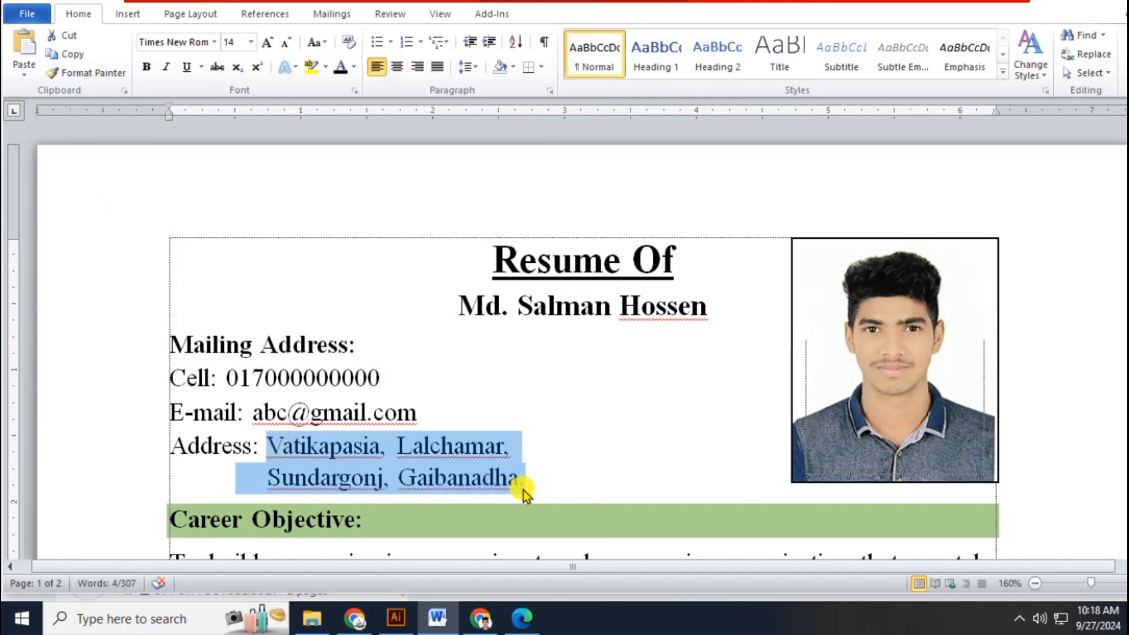
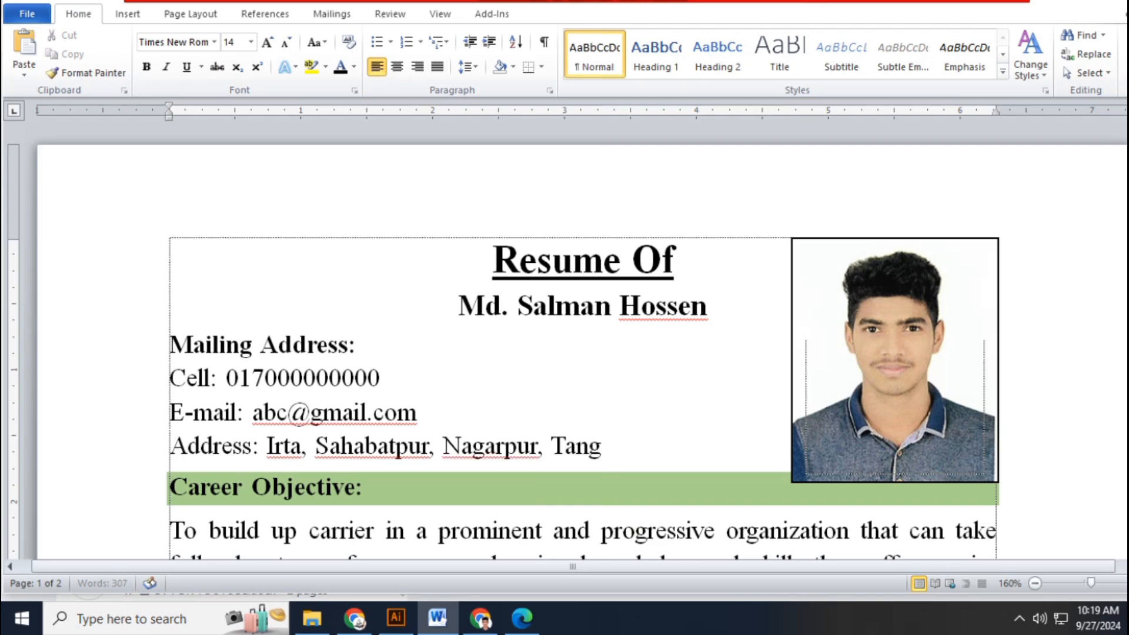
scroll(480, 333, "down", 3)
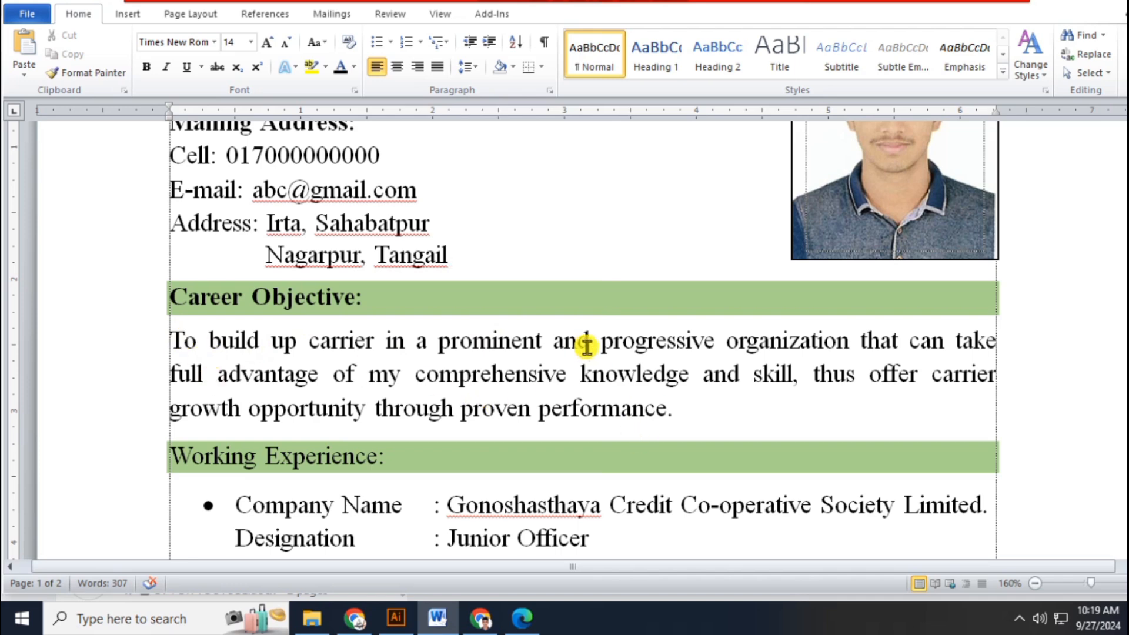
- Highlight the Career Objective paragraph, then scroll down to the Junior Officer role under Working Experience
left_click_drag(133, 339, 136, 416)
left_click(685, 410)
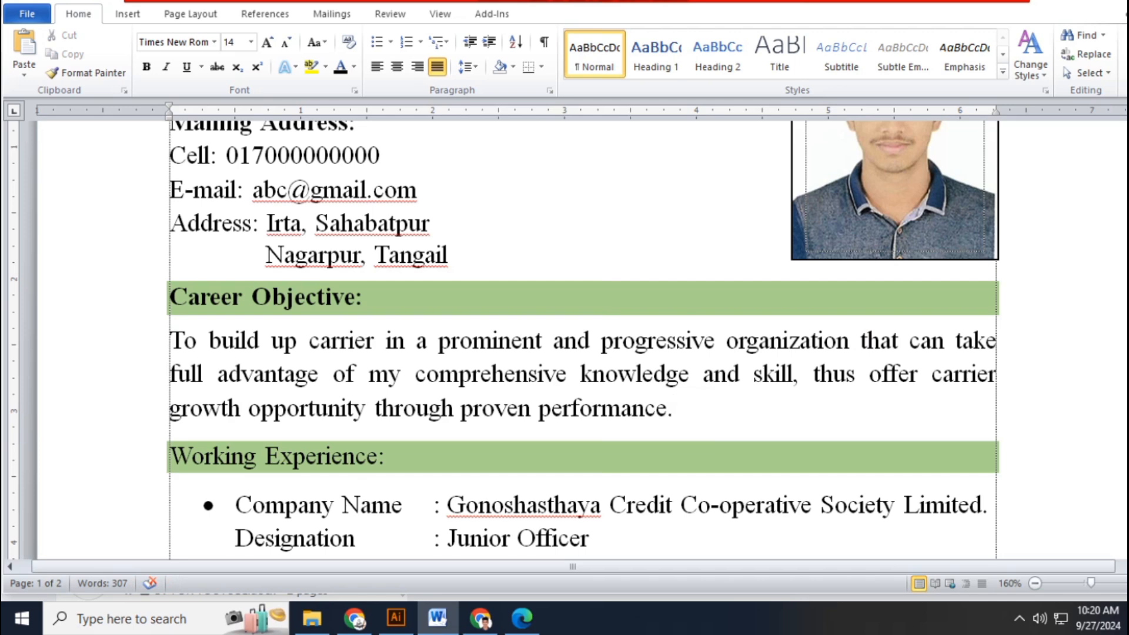
scroll(582, 341, "down", 5)
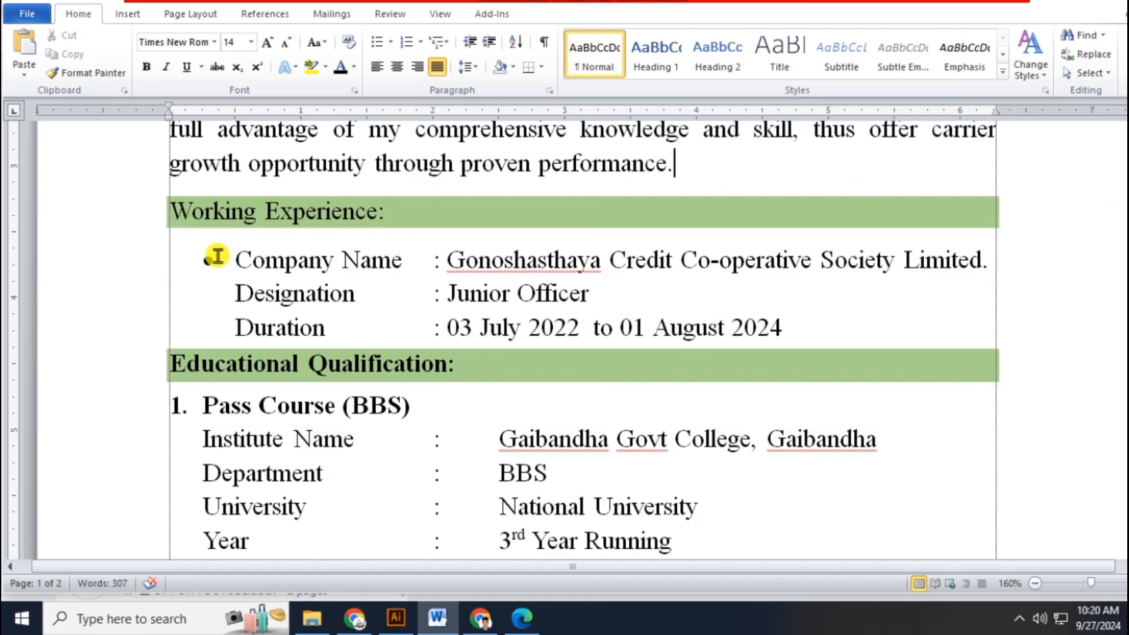
left_click_drag(230, 260, 407, 268)
left_click(492, 264)
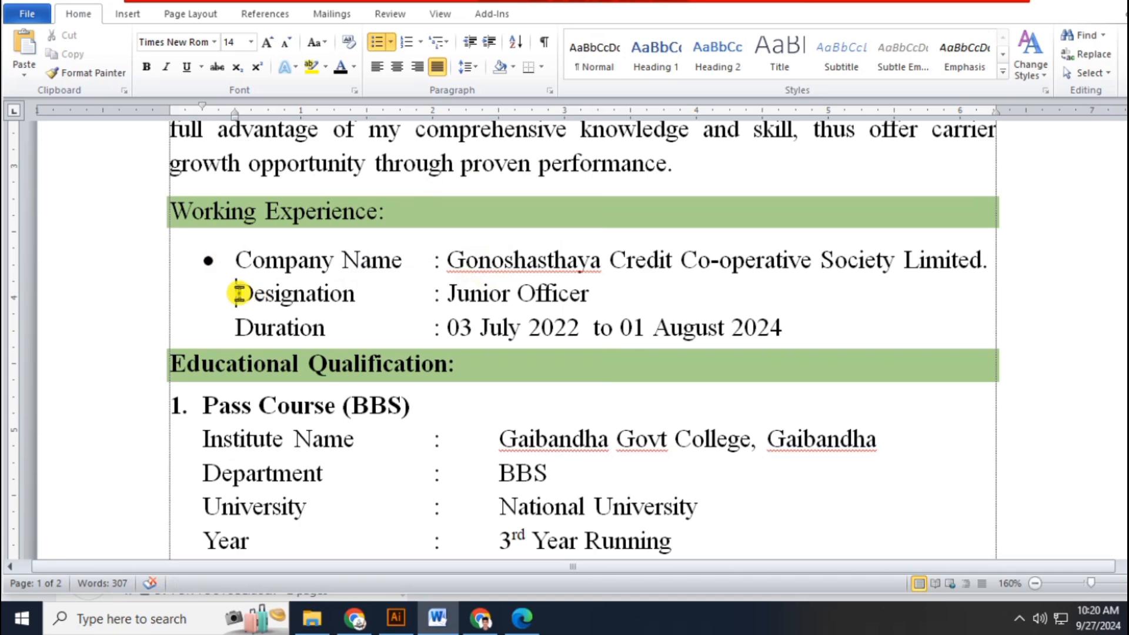
left_click_drag(235, 292, 357, 296)
left_click(513, 295)
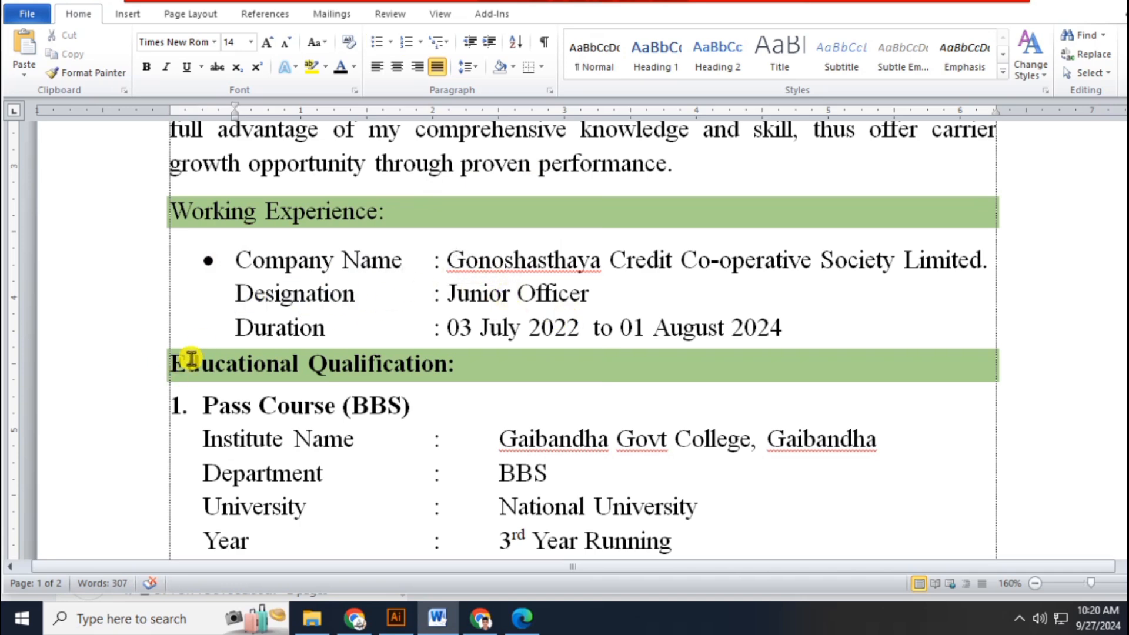
left_click_drag(447, 325, 772, 336)
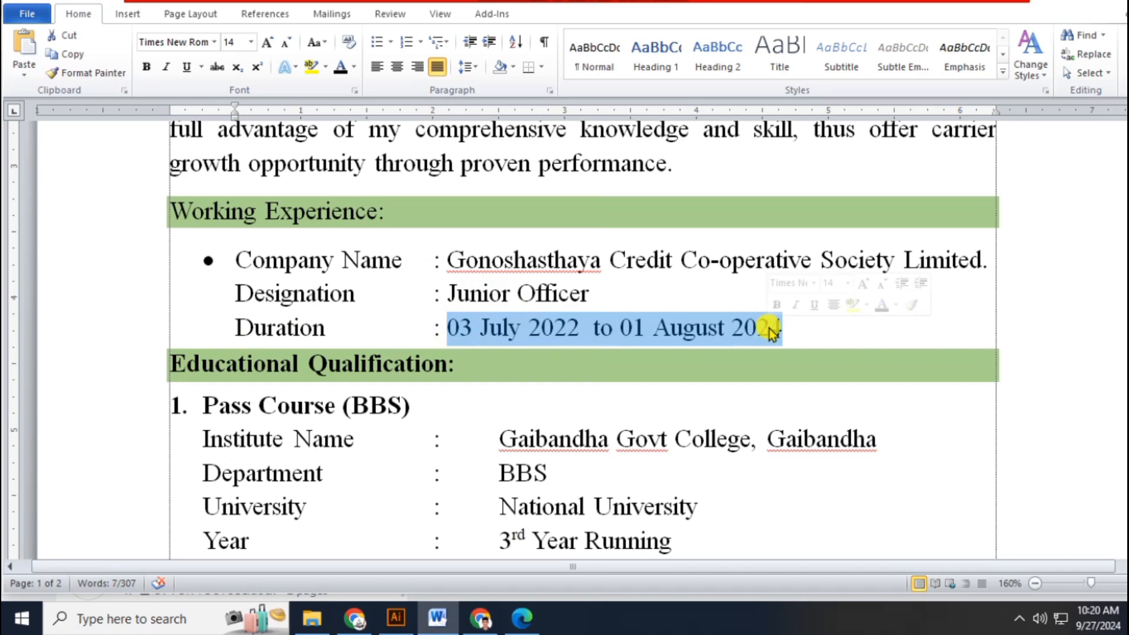
left_click_drag(1128, 200, 1128, 206)
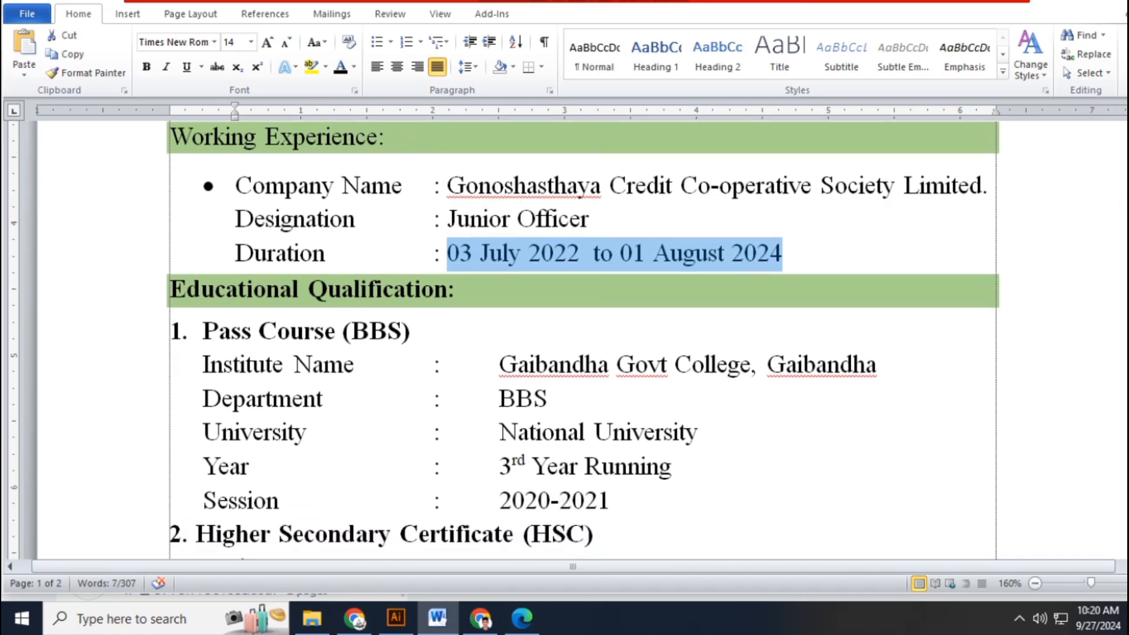
left_click(822, 251)
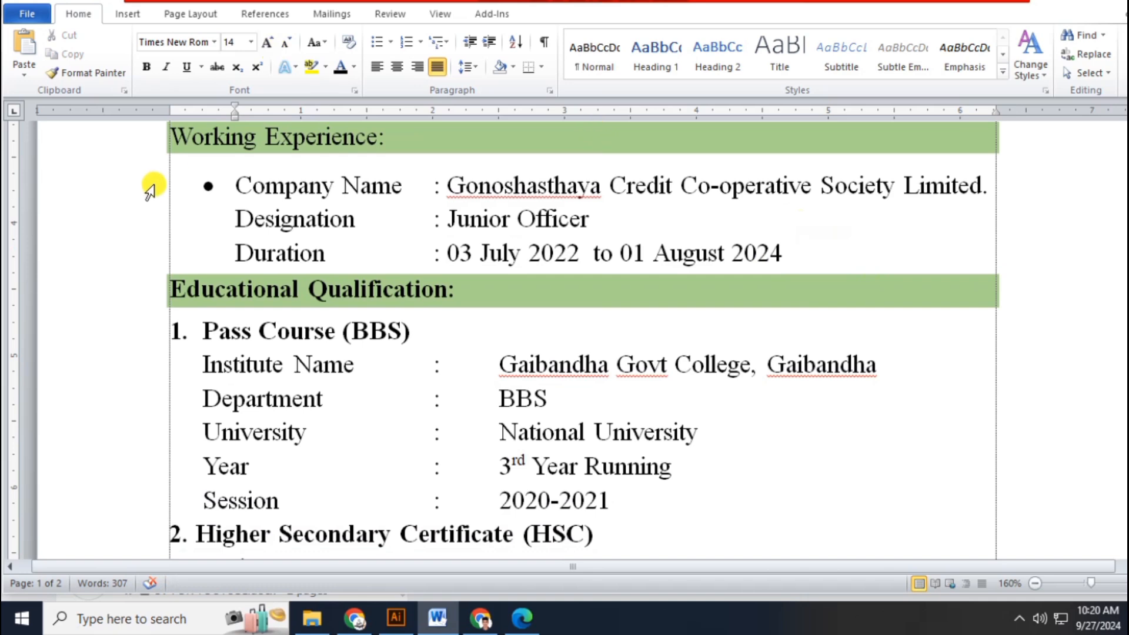
left_click_drag(151, 183, 153, 250)
key("ctrl+c")
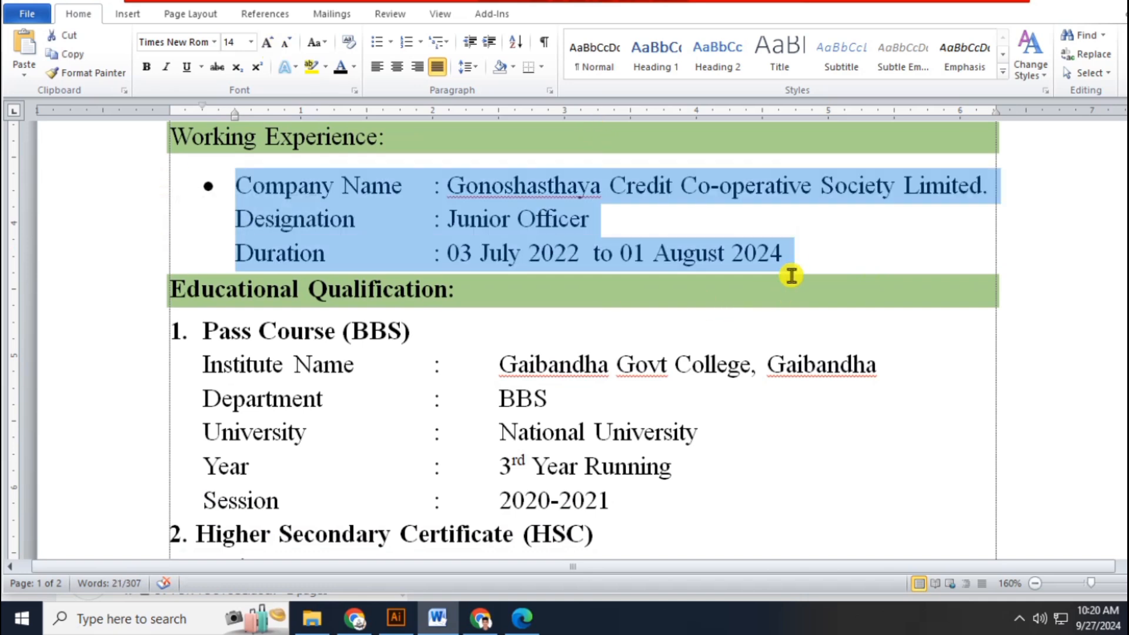
left_click(789, 252)
key("Return")
key("ctrl+v")
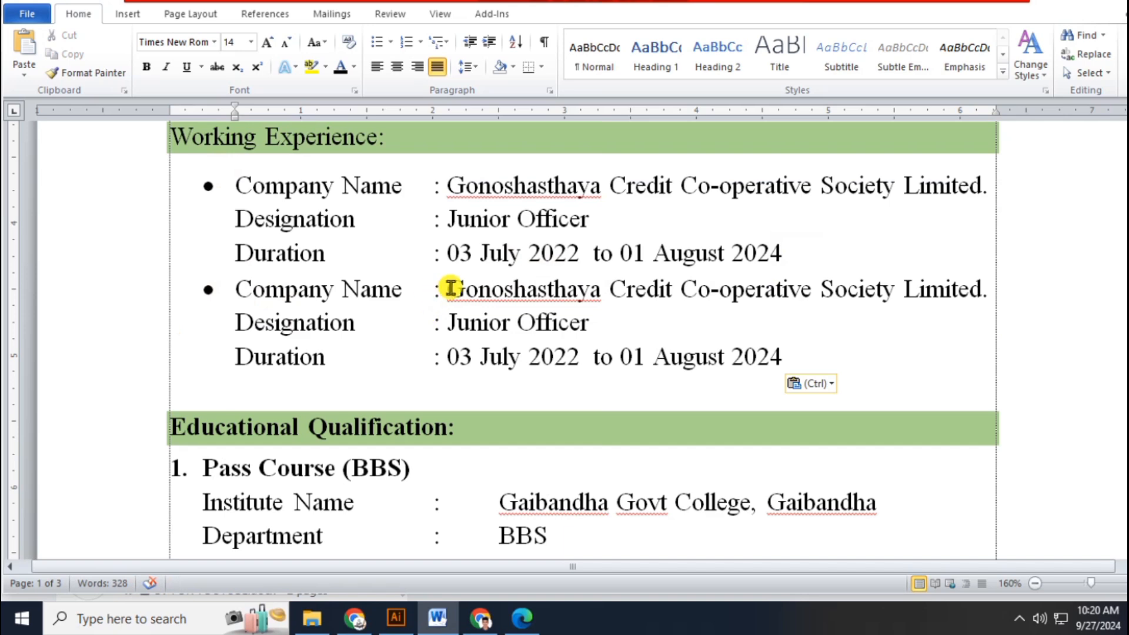
left_click_drag(449, 288, 957, 285)
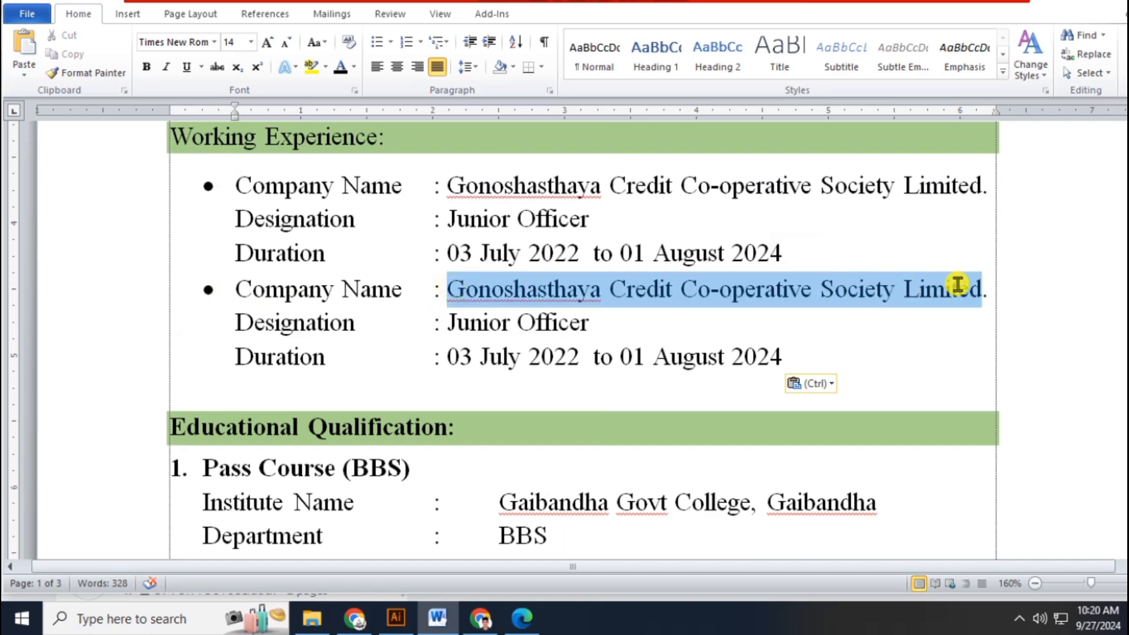
left_click(264, 335)
key("ctrl+z")
key("BackSpace")
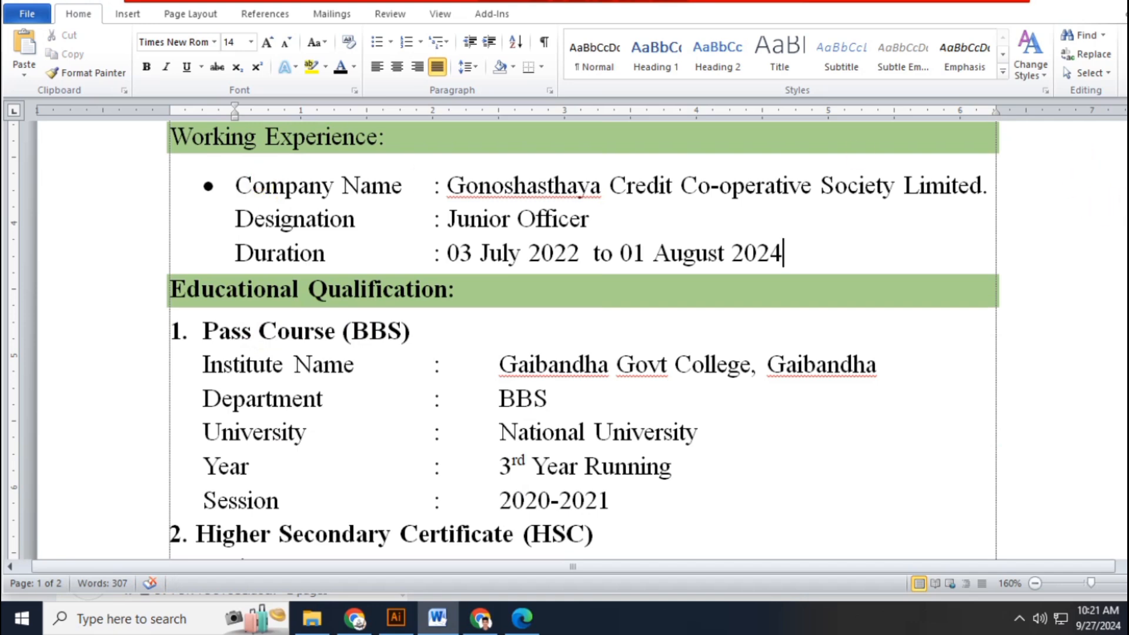
- Highlight the Pass Course (BBS) heading and entry at Gaibandha Govt College, then scroll to the HSC details
left_click_drag(1127, 216, 1128, 226)
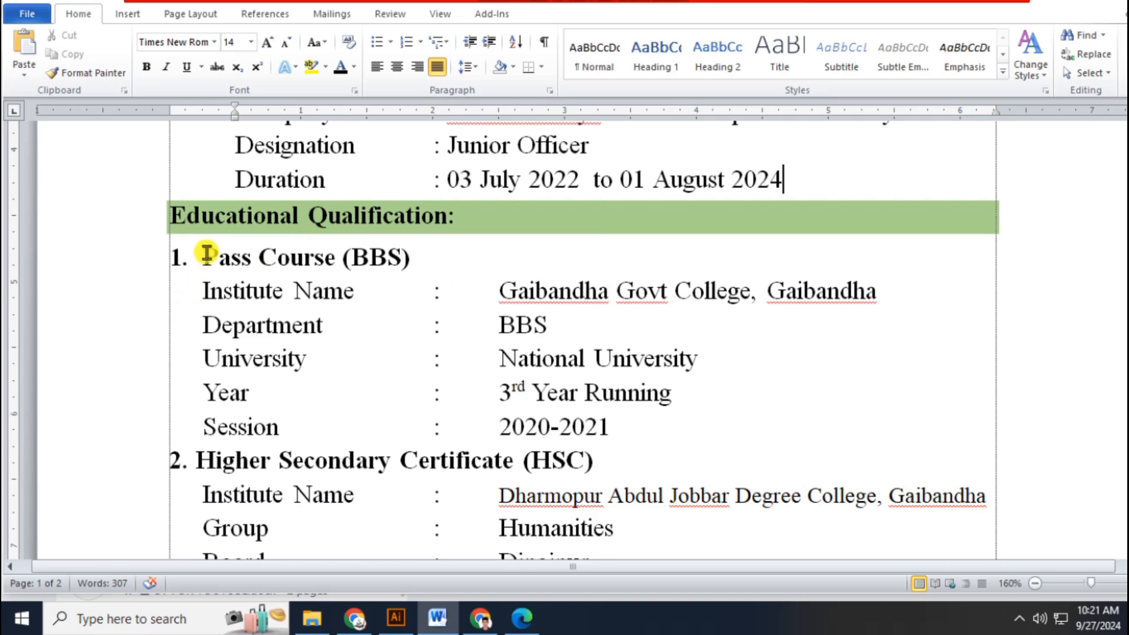
left_click_drag(206, 251, 415, 259)
left_click(414, 258)
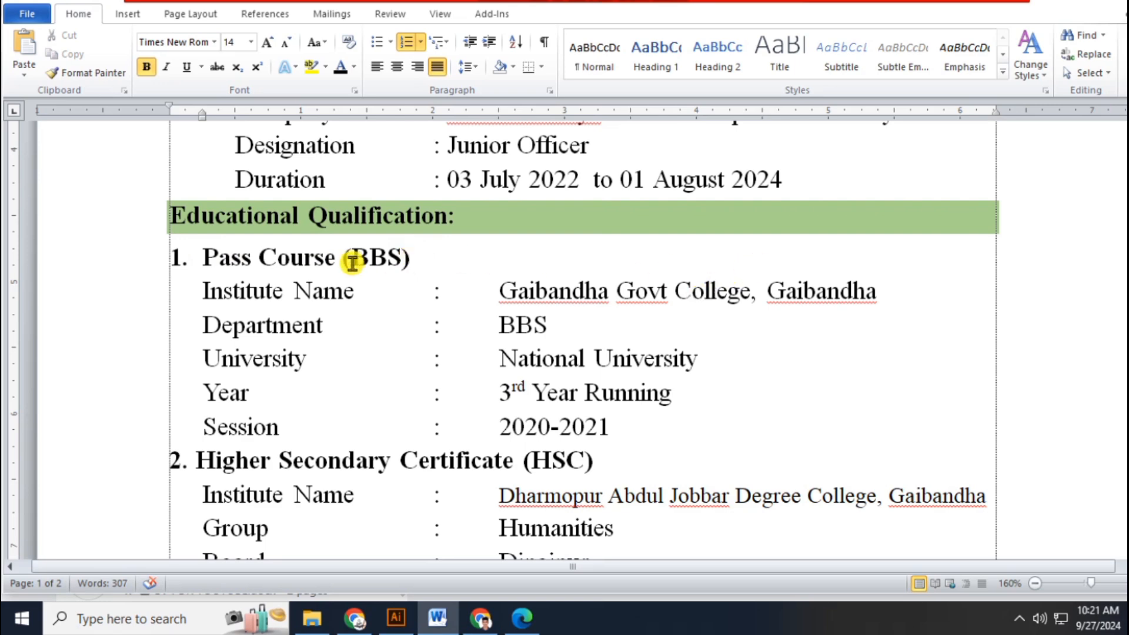
left_click_drag(113, 272, 198, 434)
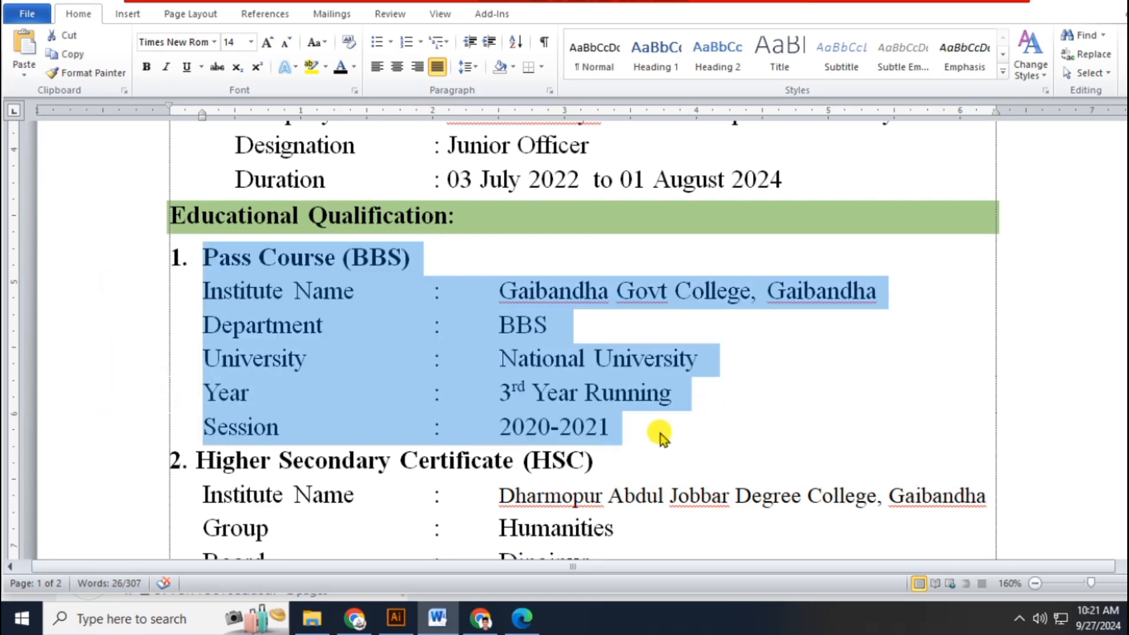
left_click(643, 426)
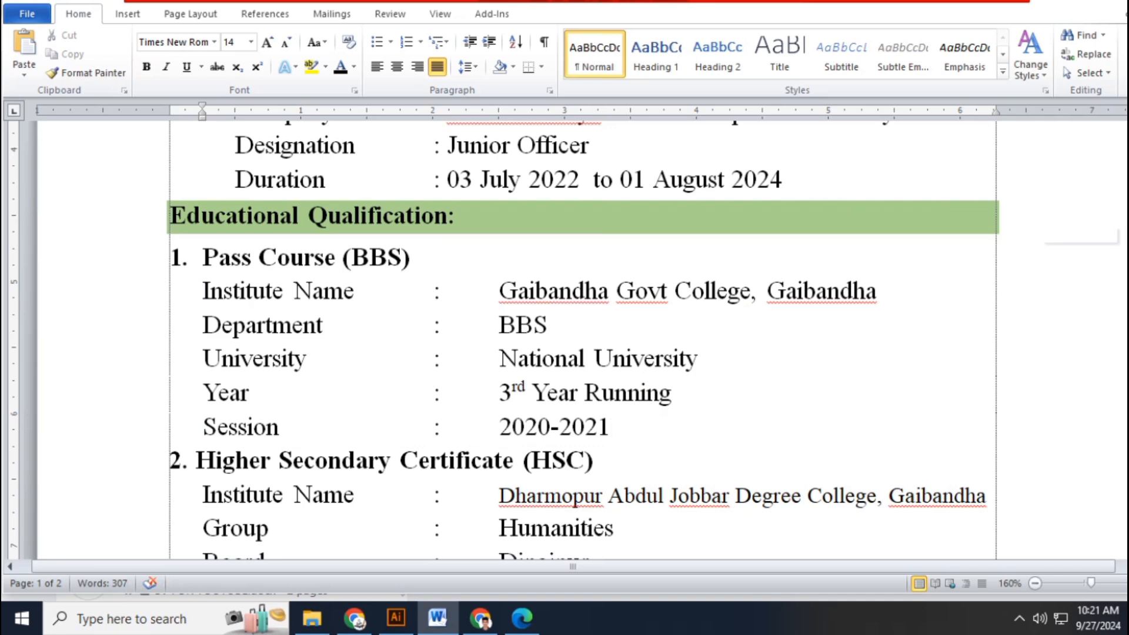
scroll(1059, 236, "down", 2)
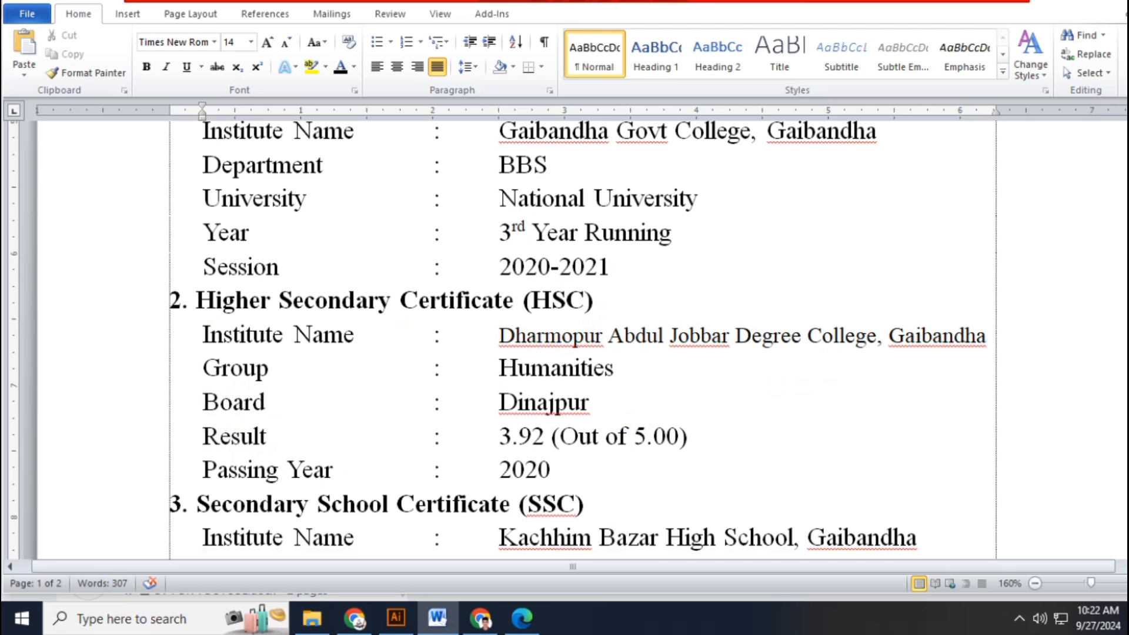
- Scroll past the SSC and Computer Skill sections to page 2's Language Skill table and Extra Skill list
left_click_drag(1127, 234, 1127, 263)
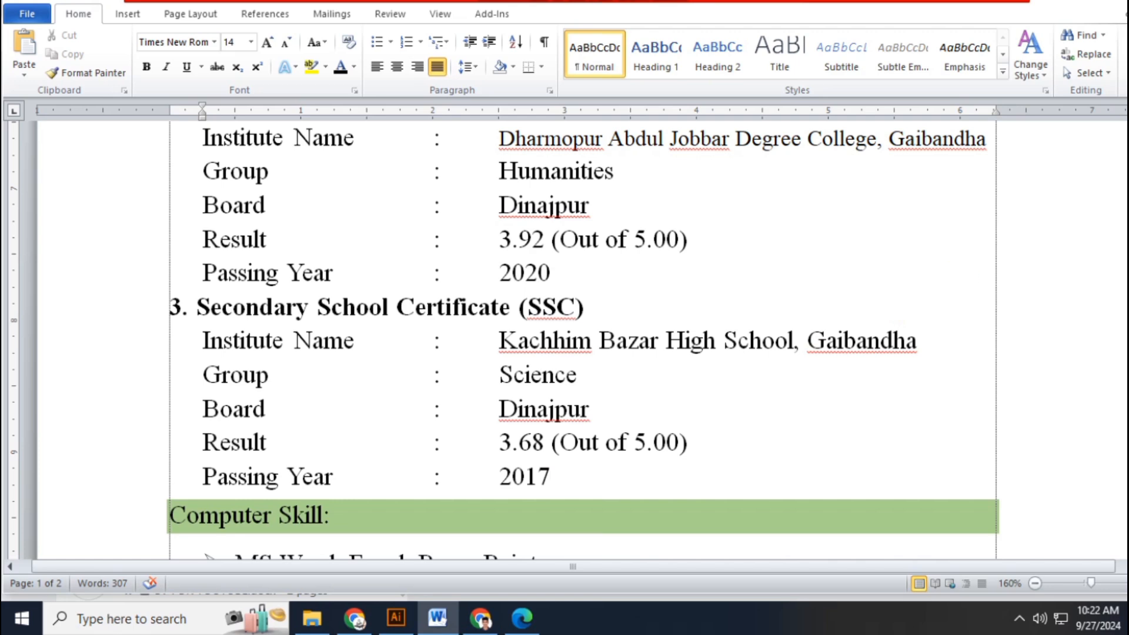
scroll(969, 261, "down", 2)
left_click_drag(1128, 230, 1127, 243)
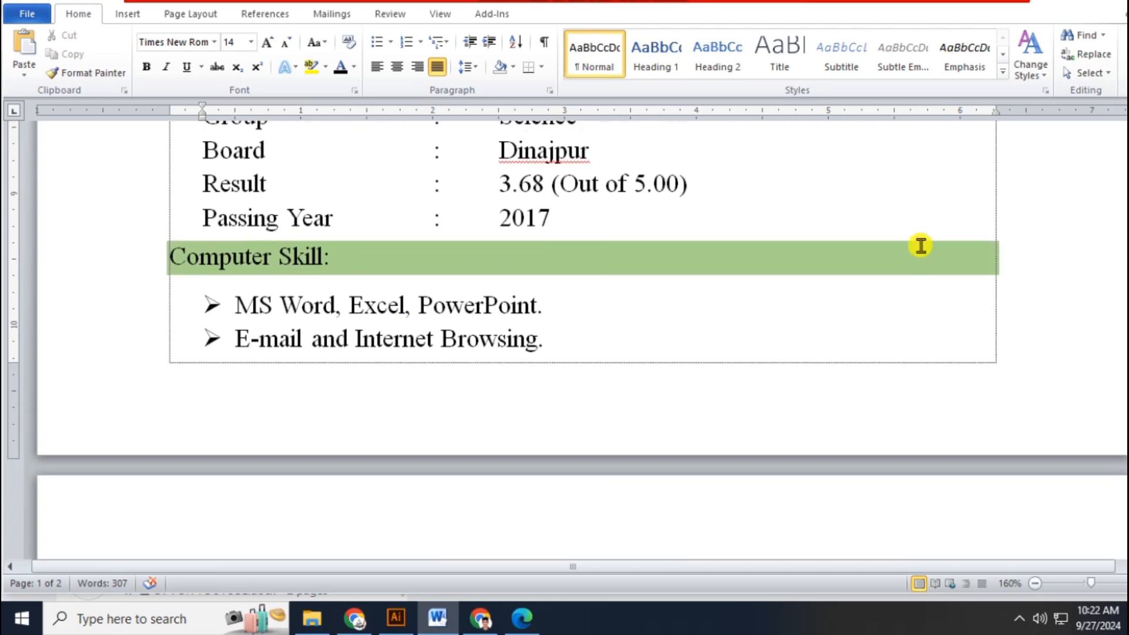
left_click(541, 341)
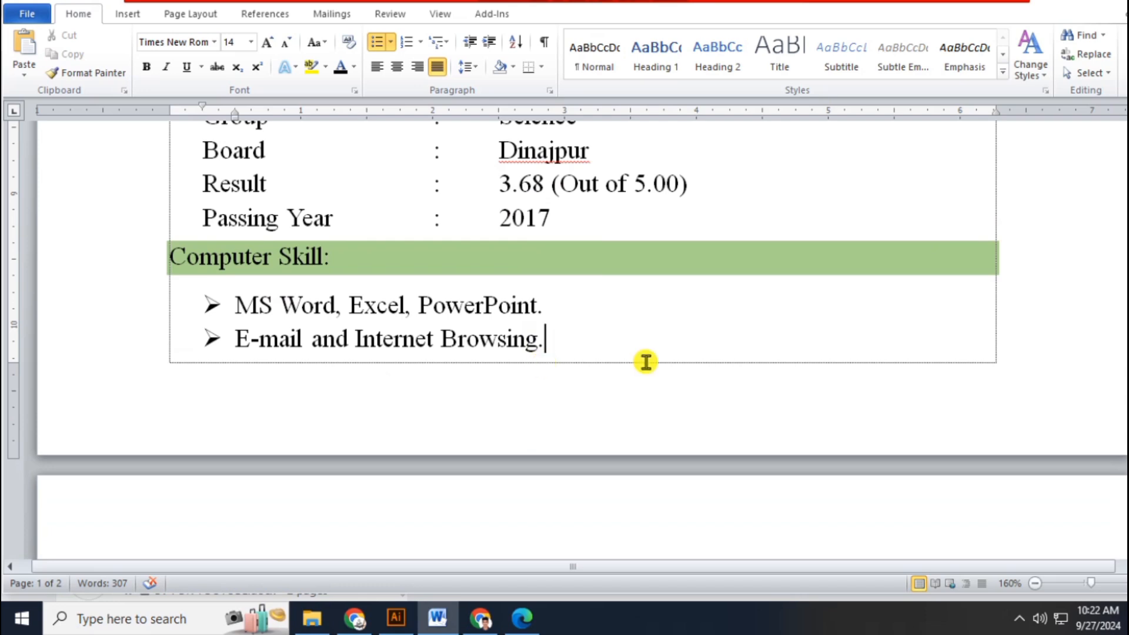
scroll(573, 341, "down", 10)
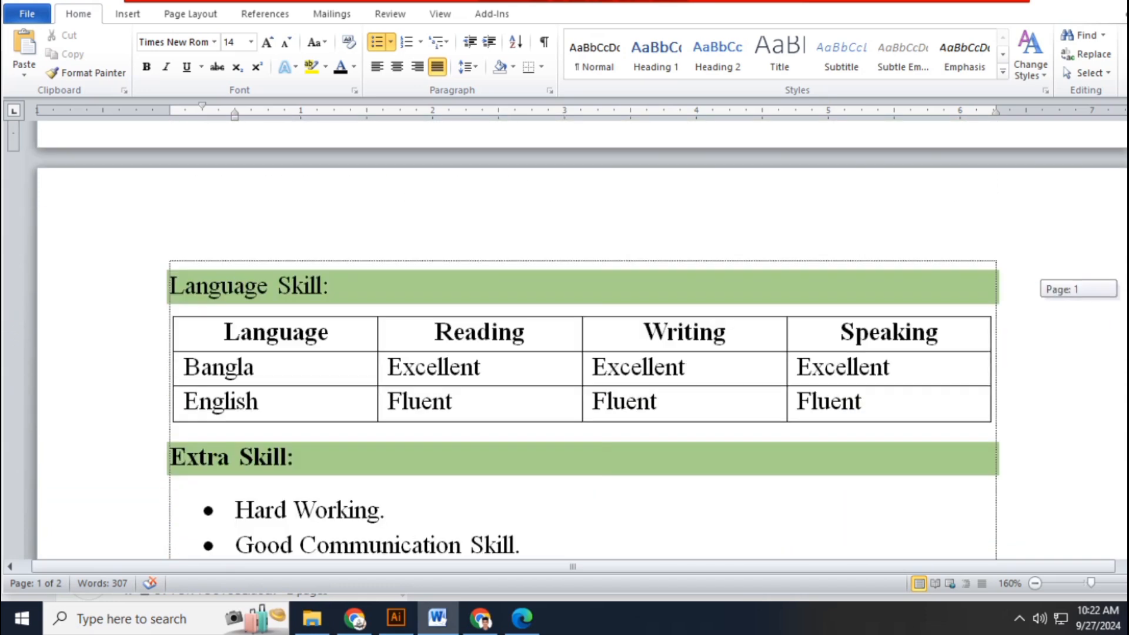